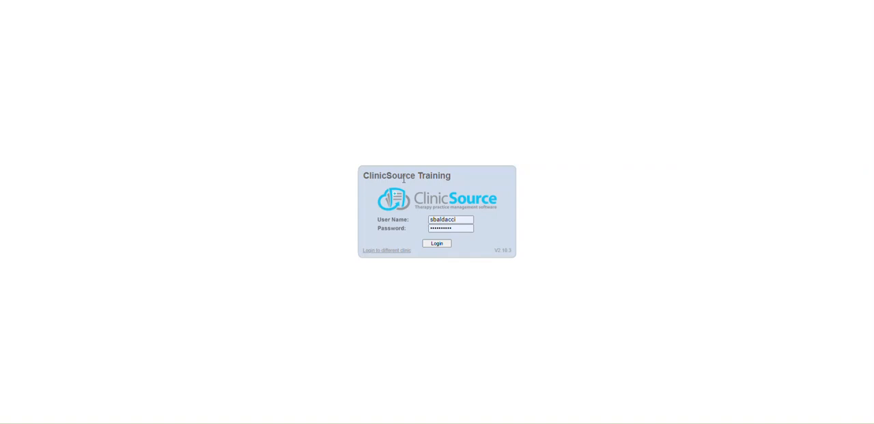
Step: Log in and review the patient's primary and secondary payees and the patient's billing invoices
{"action": "left_click", "coordinate": [440, 245]}
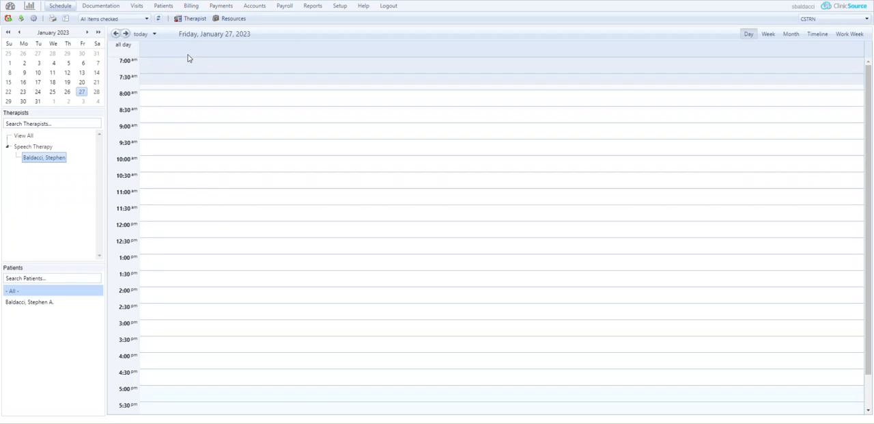
{"action": "left_click", "coordinate": [167, 7]}
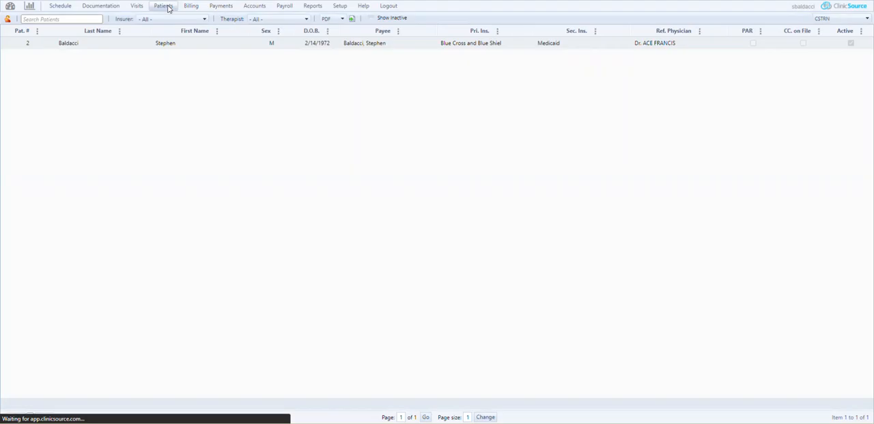
{"action": "double_click", "coordinate": [173, 45]}
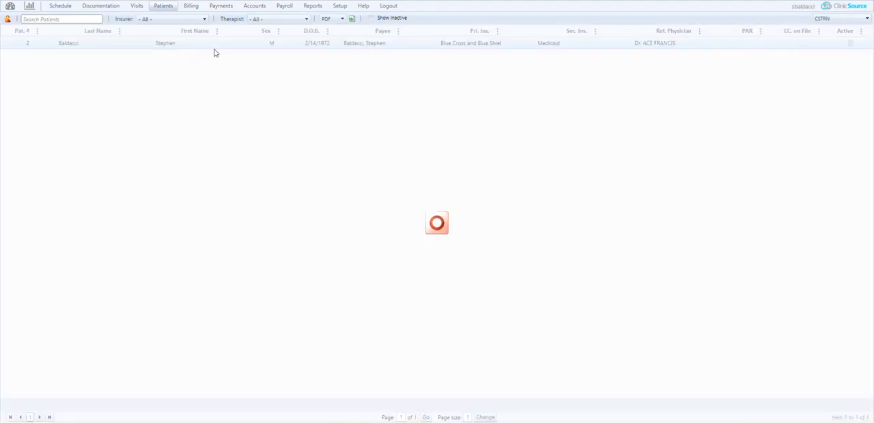
{"action": "scroll", "coordinate": [249, 72], "scroll_direction": "down", "scroll_amount": 5}
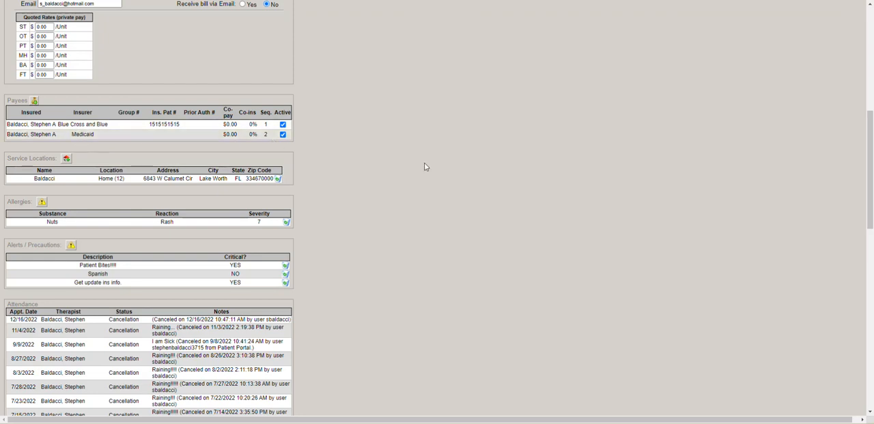
{"action": "scroll", "coordinate": [442, 168], "scroll_direction": "up", "scroll_amount": 5}
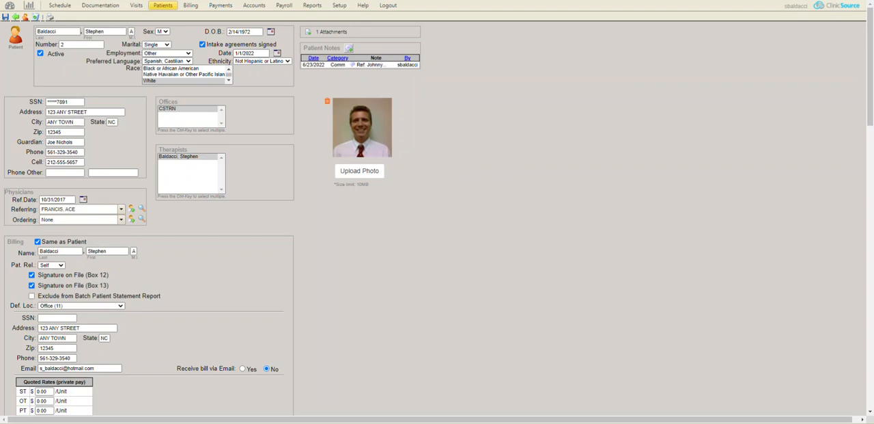
{"action": "left_click", "coordinate": [190, 6]}
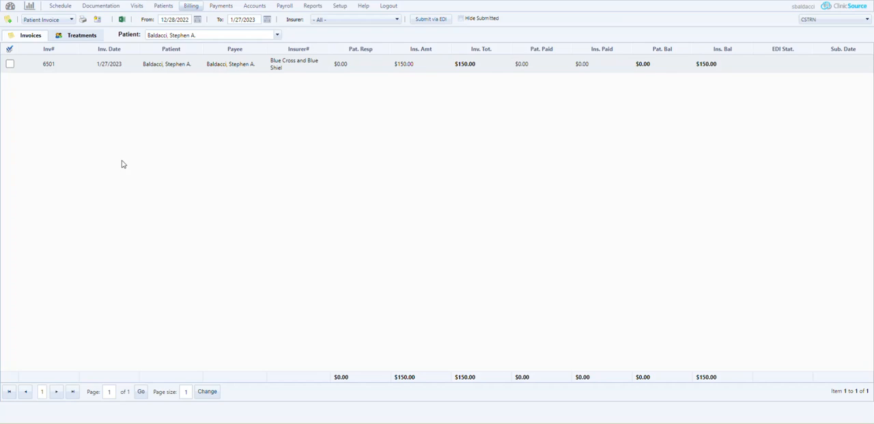
Step: Create a new remittance for the insurer Blue Cross and Blue Shield with check/EFT number 12345
{"action": "left_click", "coordinate": [222, 7]}
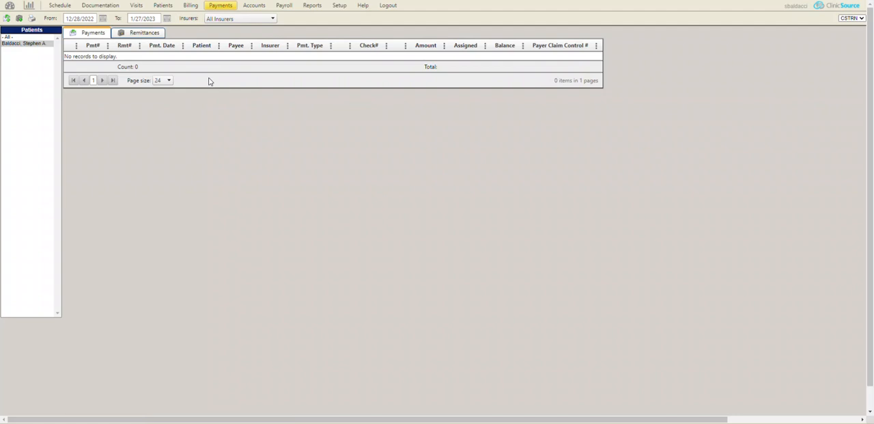
{"action": "left_click", "coordinate": [19, 22]}
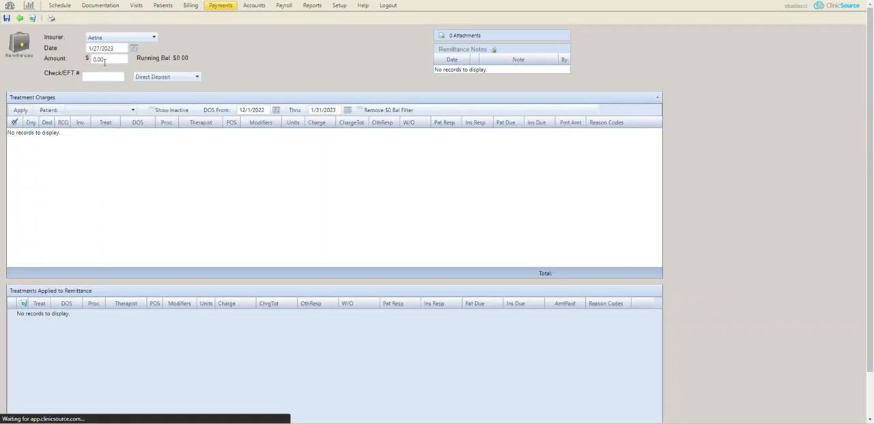
{"action": "left_click", "coordinate": [133, 38]}
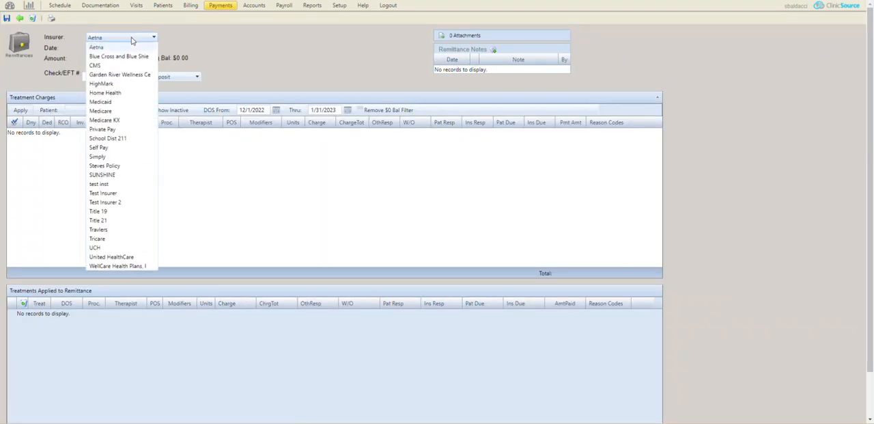
{"action": "left_click", "coordinate": [127, 57]}
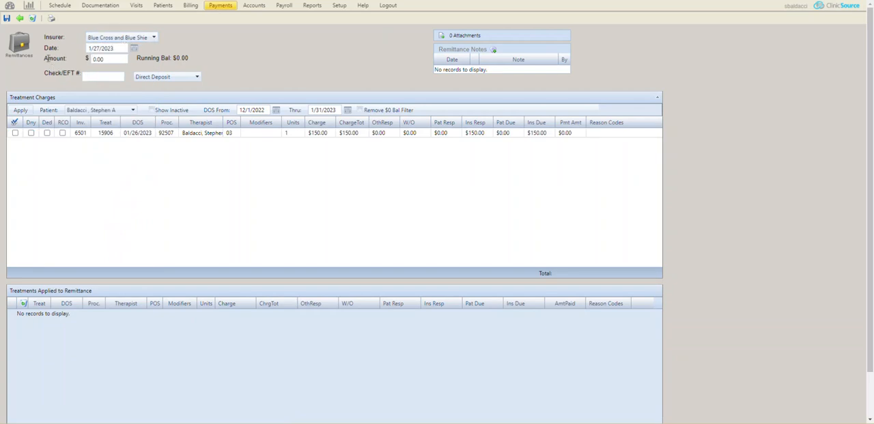
{"action": "left_click_drag", "start_coordinate": [46, 59], "coordinate": [67, 60]}
{"action": "left_click", "coordinate": [102, 77]}
{"action": "left_click", "coordinate": [114, 97]}
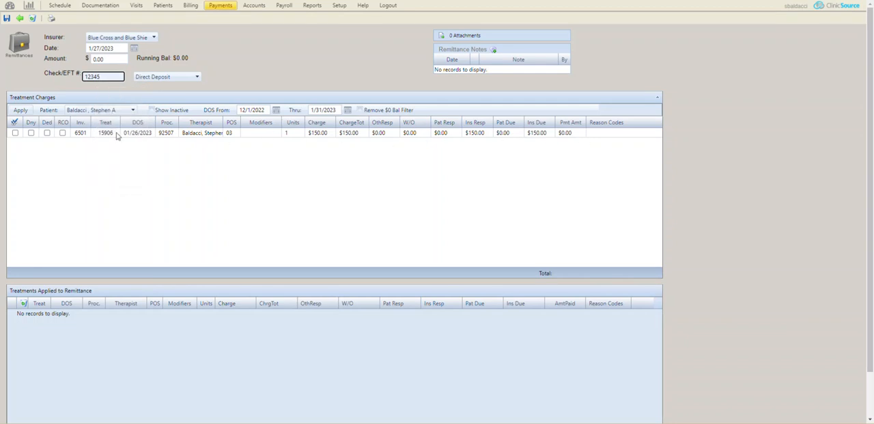
Step: Include the 01/26/2023 treatment charge in the remittance and set its insurance responsibility and payment amount to 0.00
{"action": "left_click", "coordinate": [14, 133]}
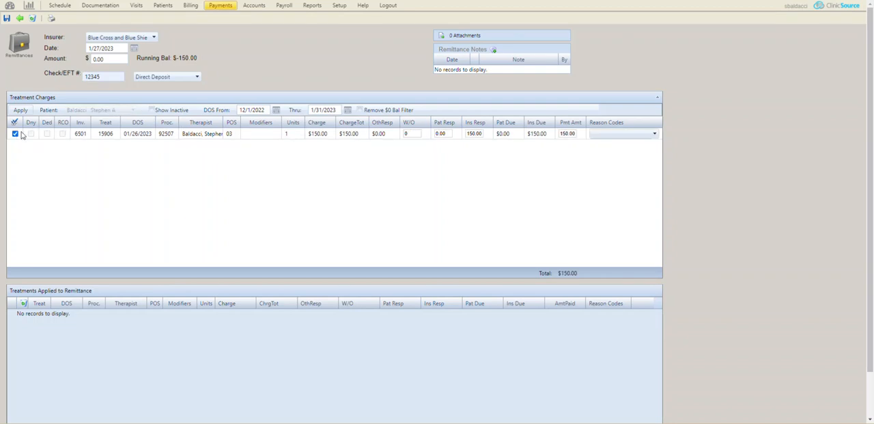
{"action": "double_click", "coordinate": [474, 133]}
{"action": "type", "text": "0.00"}
{"action": "double_click", "coordinate": [569, 134]}
{"action": "type", "text": "0.00"}
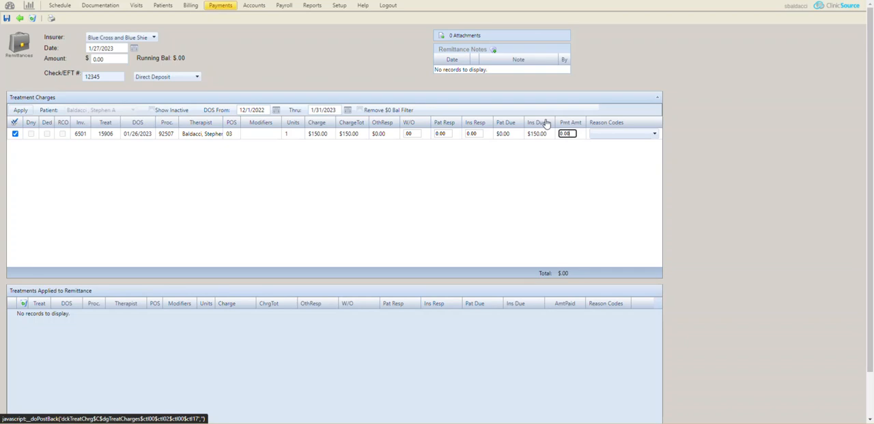
{"action": "left_click", "coordinate": [526, 183]}
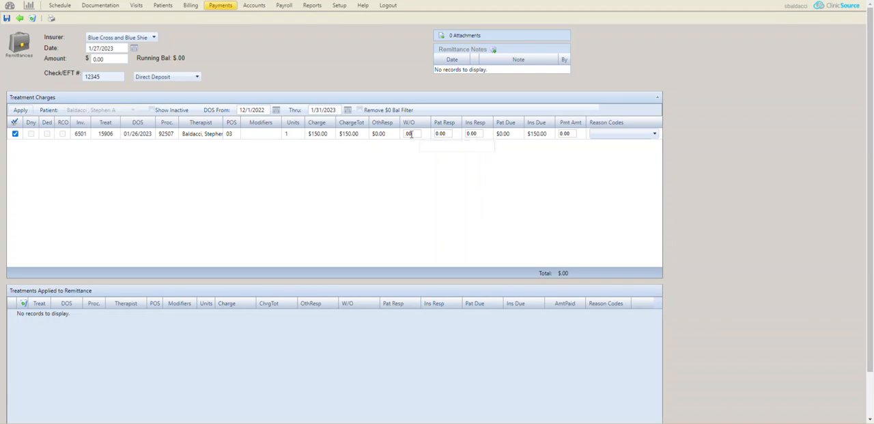
Step: Add reason code "1 | Patient Ded" with an amount of 150.00 to the treatment charge
{"action": "left_click", "coordinate": [654, 136]}
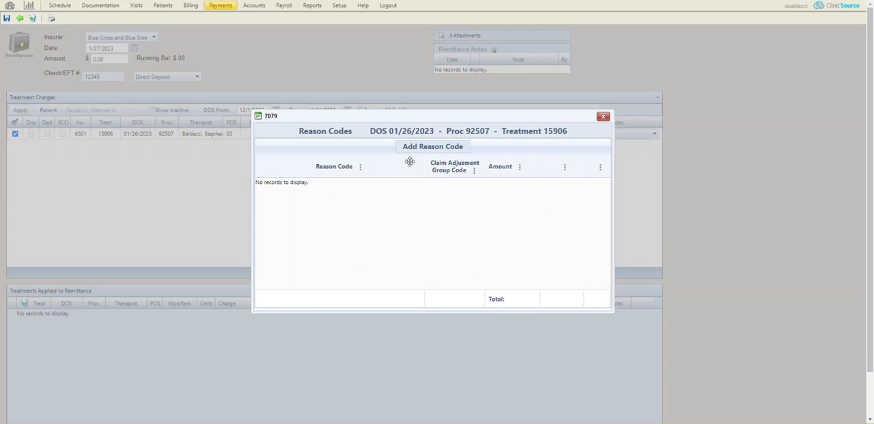
{"action": "left_click", "coordinate": [439, 149]}
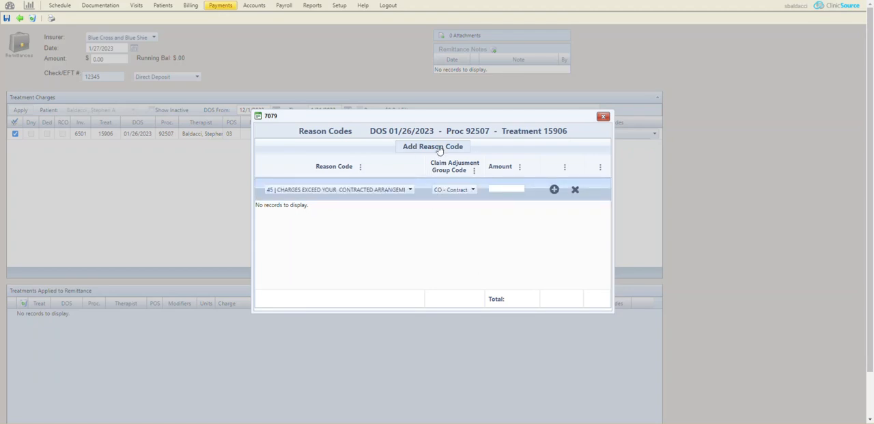
{"action": "left_click", "coordinate": [383, 191]}
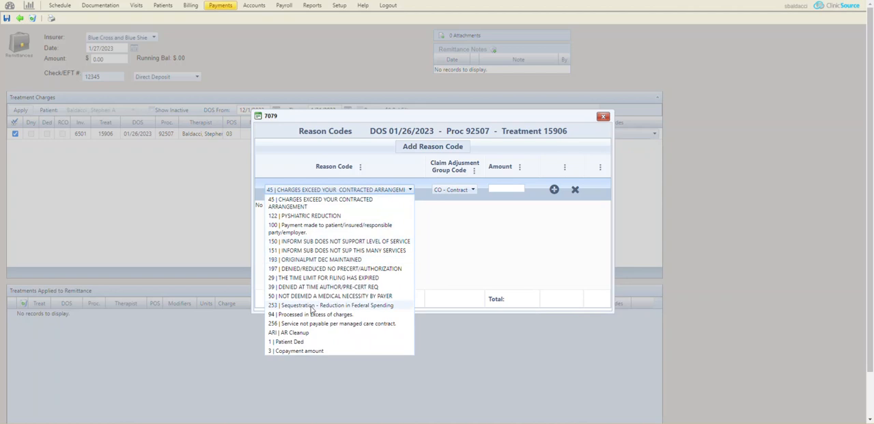
{"action": "left_click", "coordinate": [283, 343]}
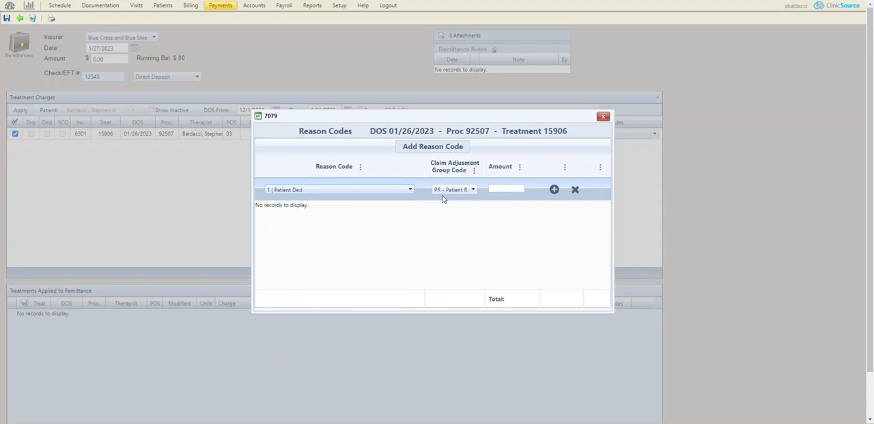
{"action": "left_click", "coordinate": [514, 188]}
{"action": "type", "text": "150.00"}
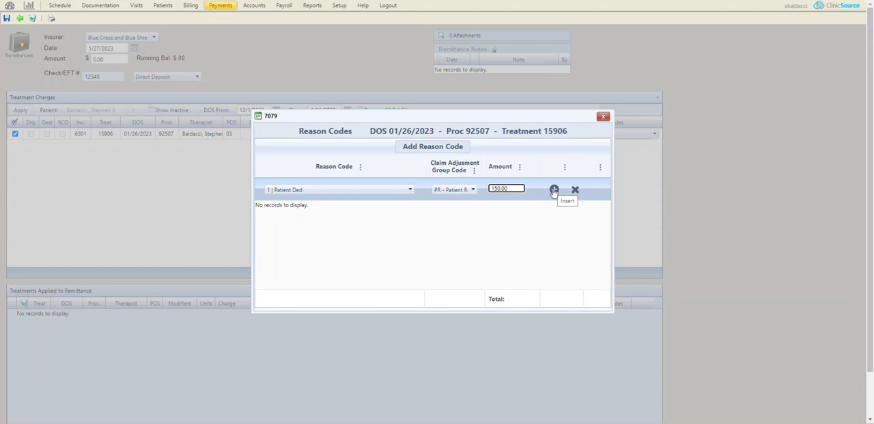
{"action": "left_click", "coordinate": [554, 190]}
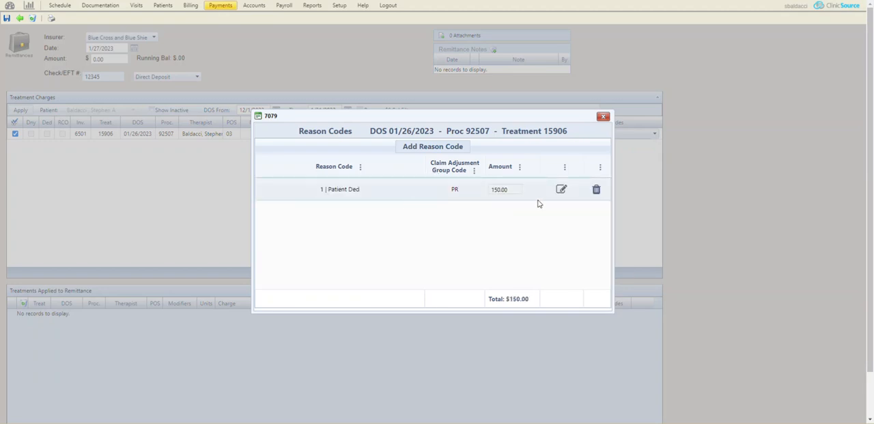
{"action": "left_click", "coordinate": [603, 117]}
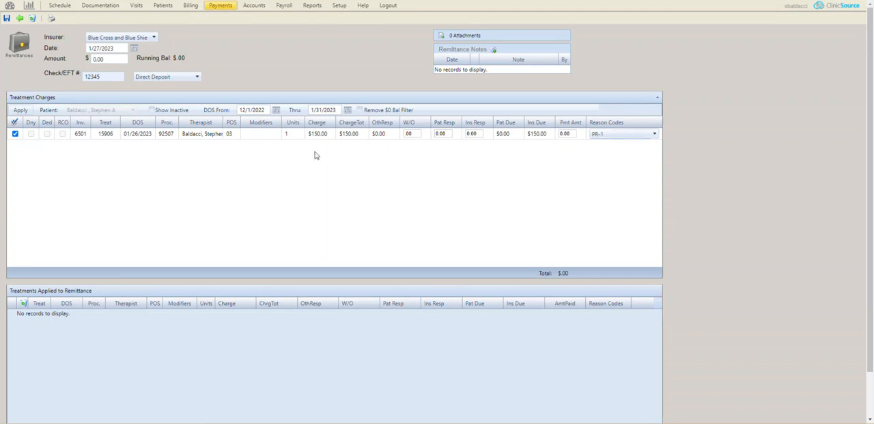
Step: Apply the treatment charge to the remittance, check the running balance, and save the remittance
{"action": "left_click", "coordinate": [19, 112]}
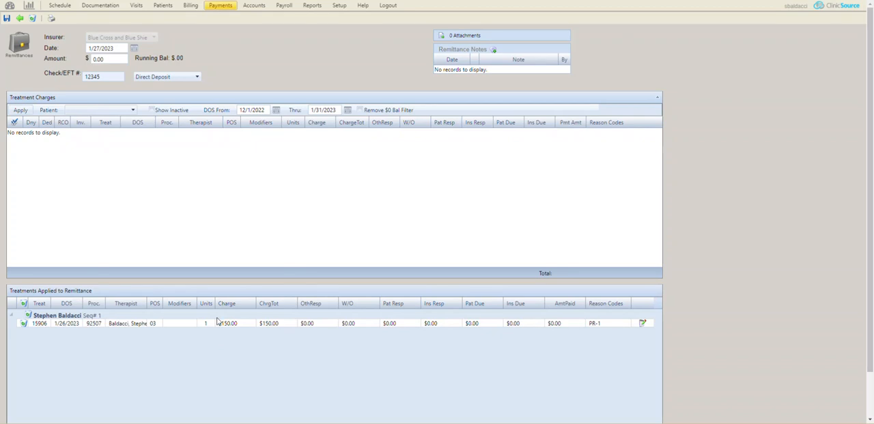
{"action": "left_click_drag", "start_coordinate": [150, 57], "coordinate": [190, 60]}
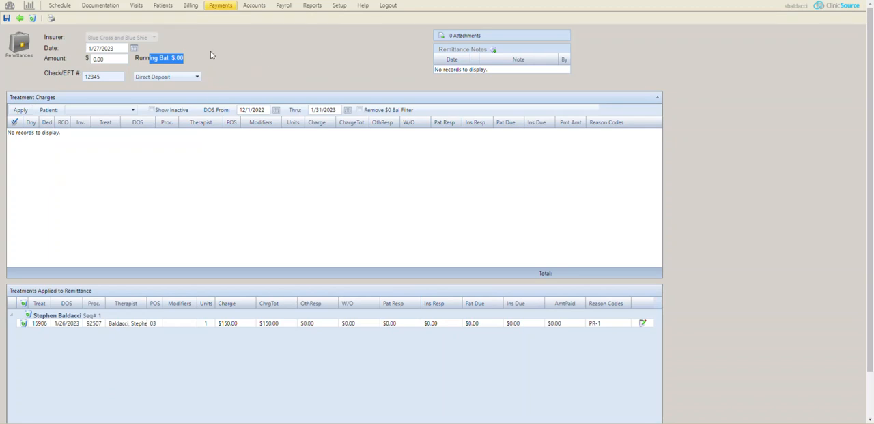
{"action": "left_click", "coordinate": [7, 18]}
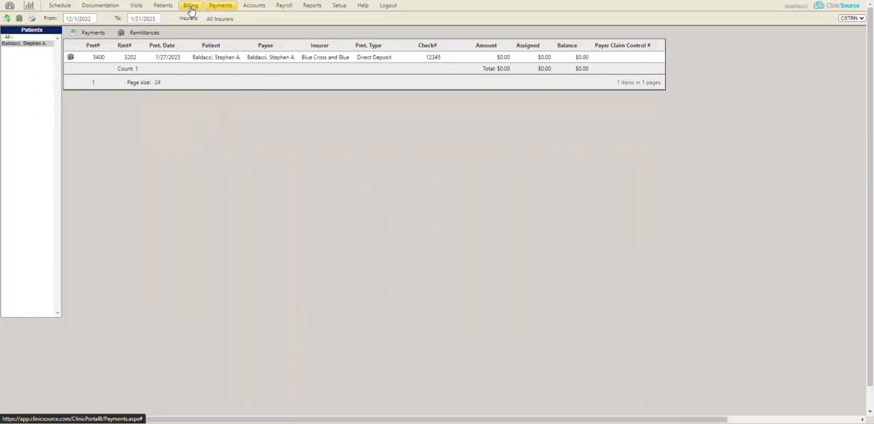
Step: Create a new invoice from the patient's 1/26/2023 treatment in billing
{"action": "left_click", "coordinate": [191, 9]}
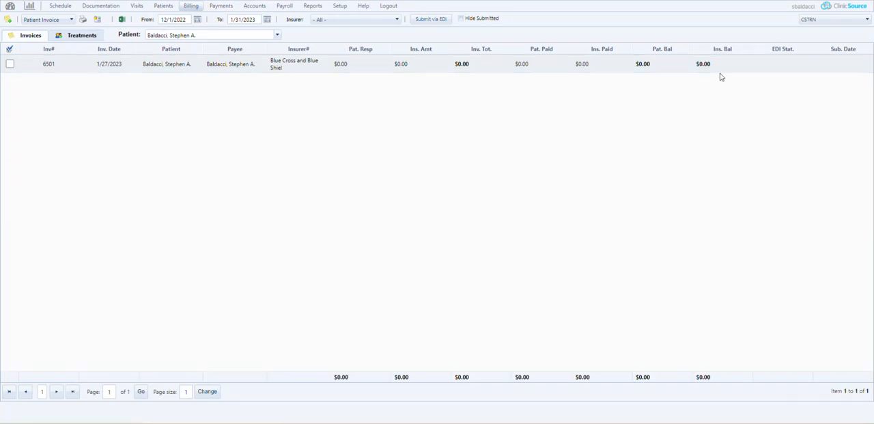
{"action": "left_click", "coordinate": [82, 36]}
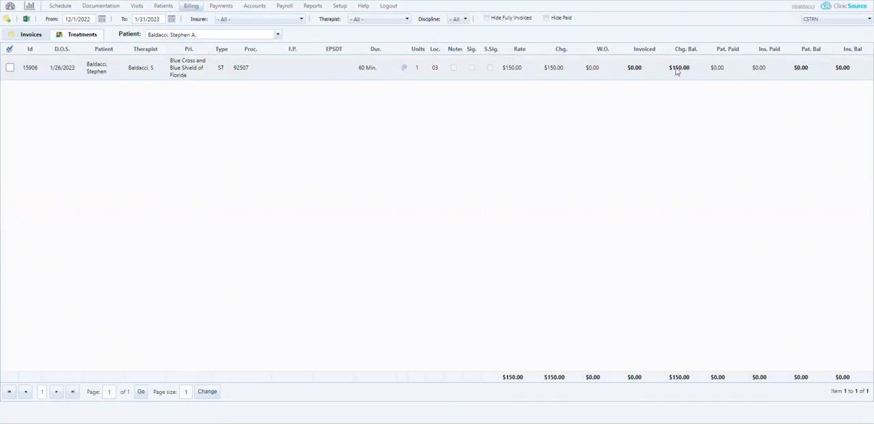
{"action": "left_click", "coordinate": [9, 68]}
{"action": "left_click", "coordinate": [8, 23]}
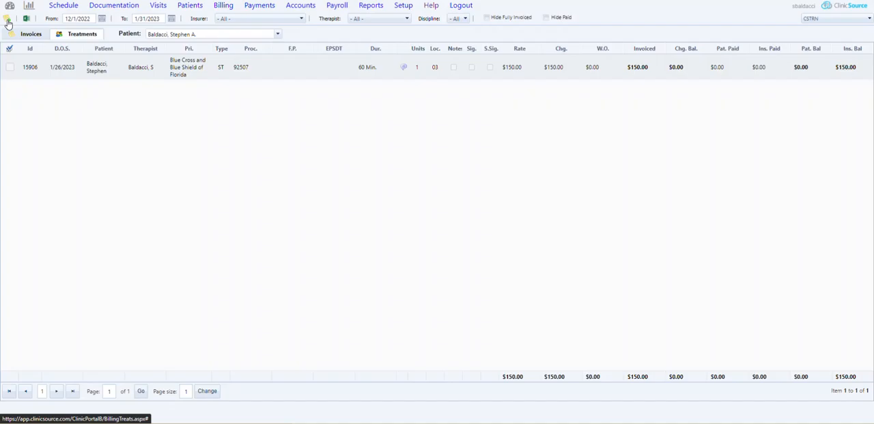
Step: Select the new Medicaid invoice in the billing invoices list for submission via EDI
{"action": "left_click", "coordinate": [19, 37]}
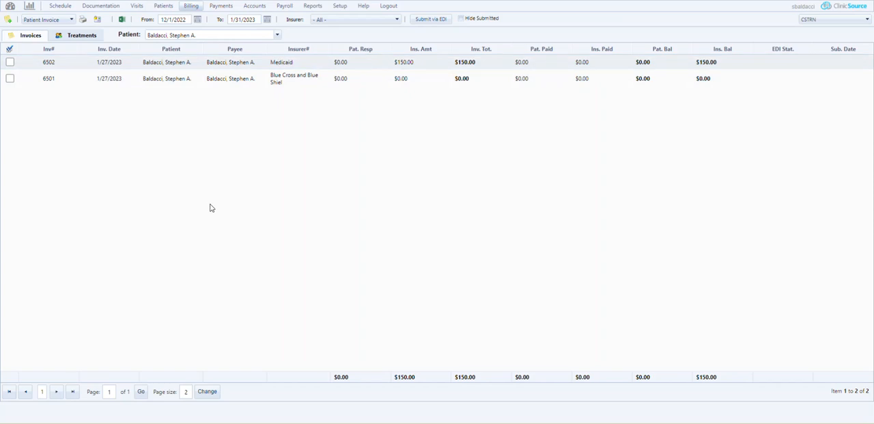
{"action": "left_click", "coordinate": [10, 62]}
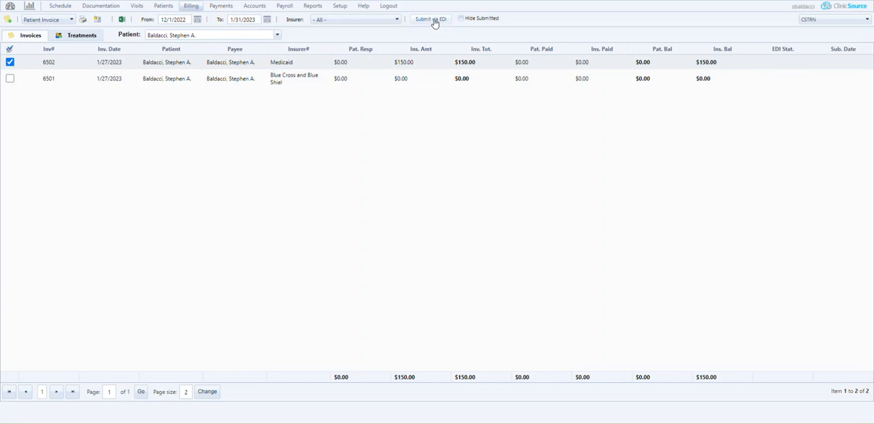